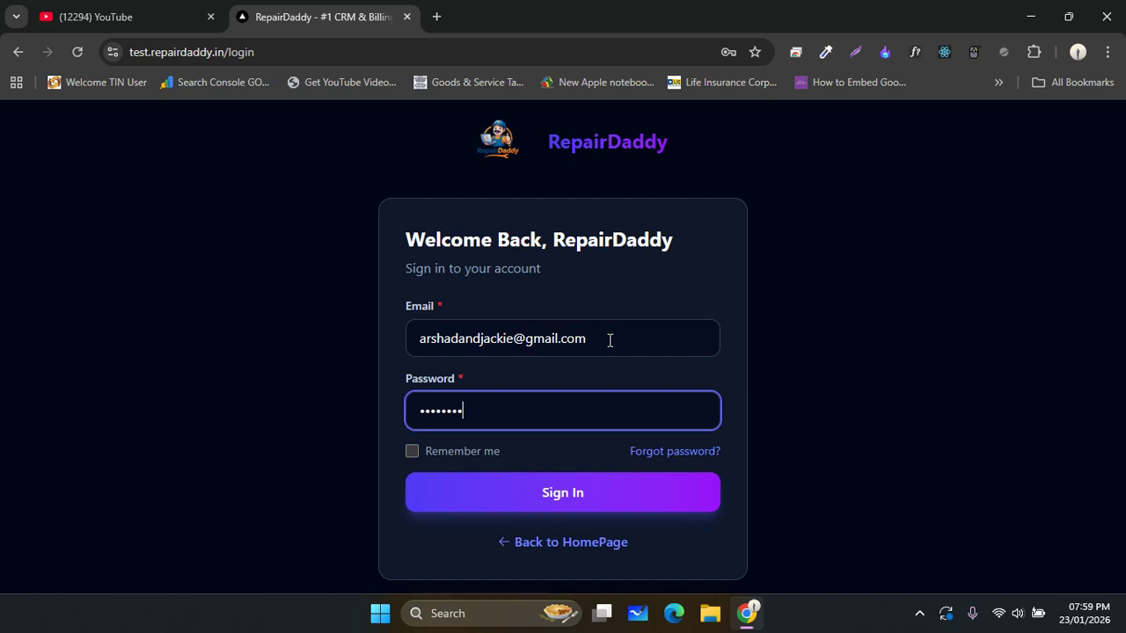
# - Sign in to RepairDaddy CRM with the pre-filled email and password
pyautogui.click(552, 498)
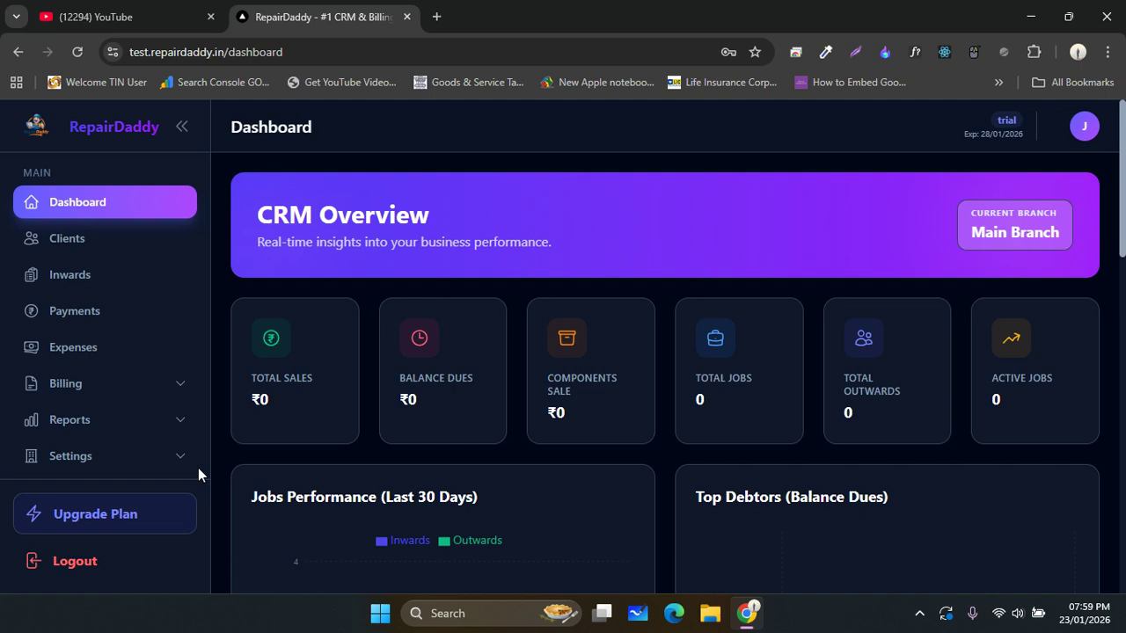
# - Expand Settings in the sidebar to show Users, Roles, Branches and other pages
pyautogui.click(135, 466)
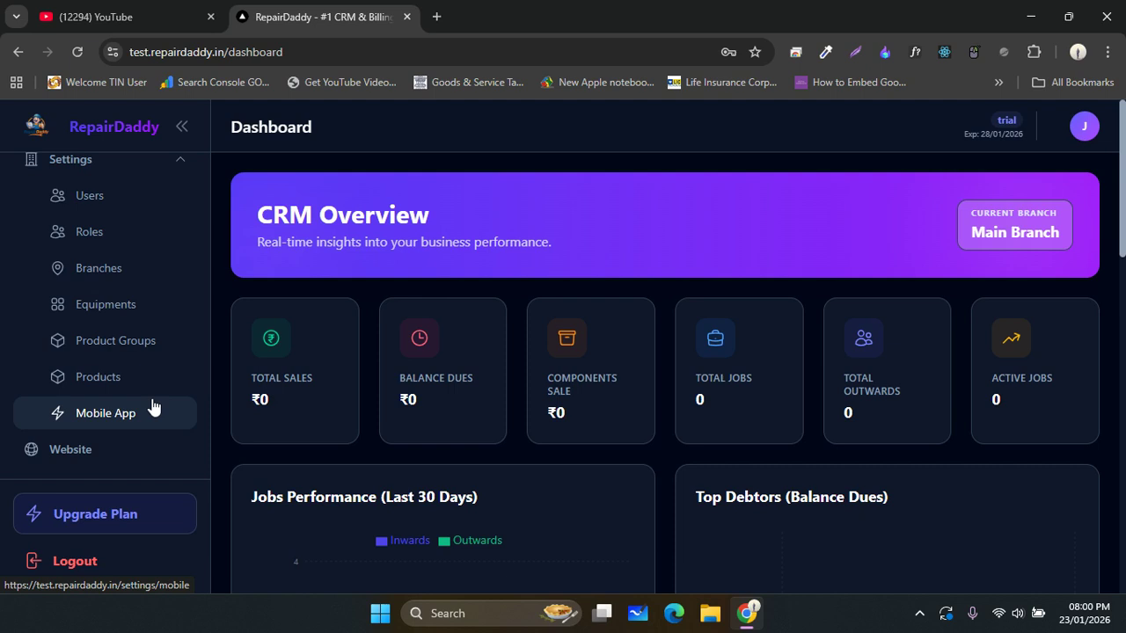
# - Go to Manage Branches, cancel the Add Branch form, and open Main Branch's settings
pyautogui.click(110, 274)
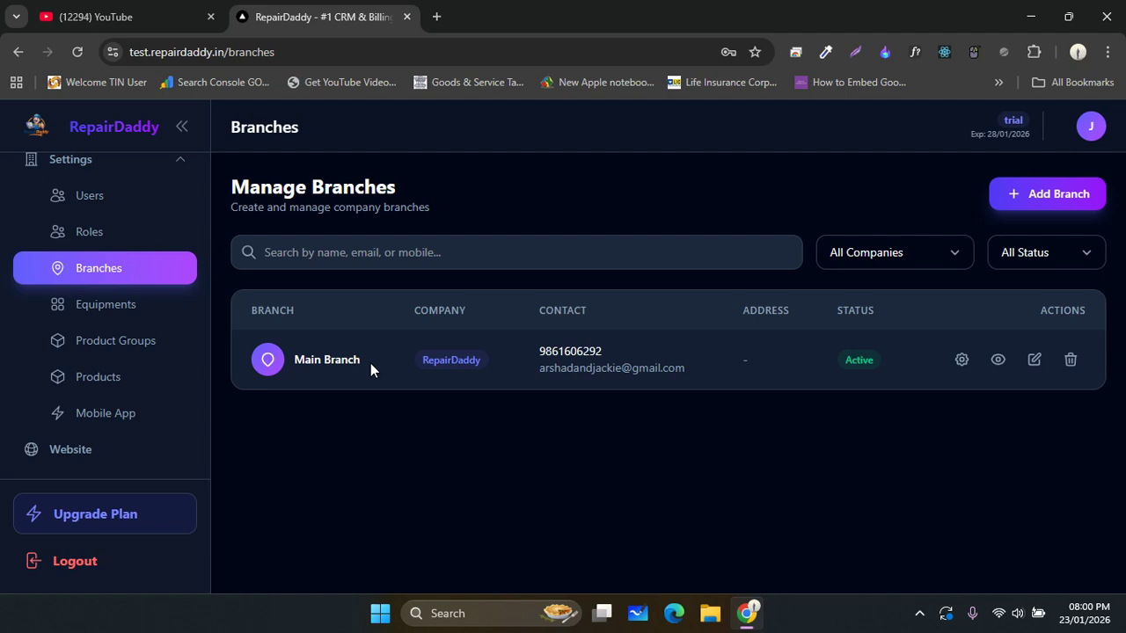
pyautogui.click(1045, 204)
pyautogui.click(739, 154)
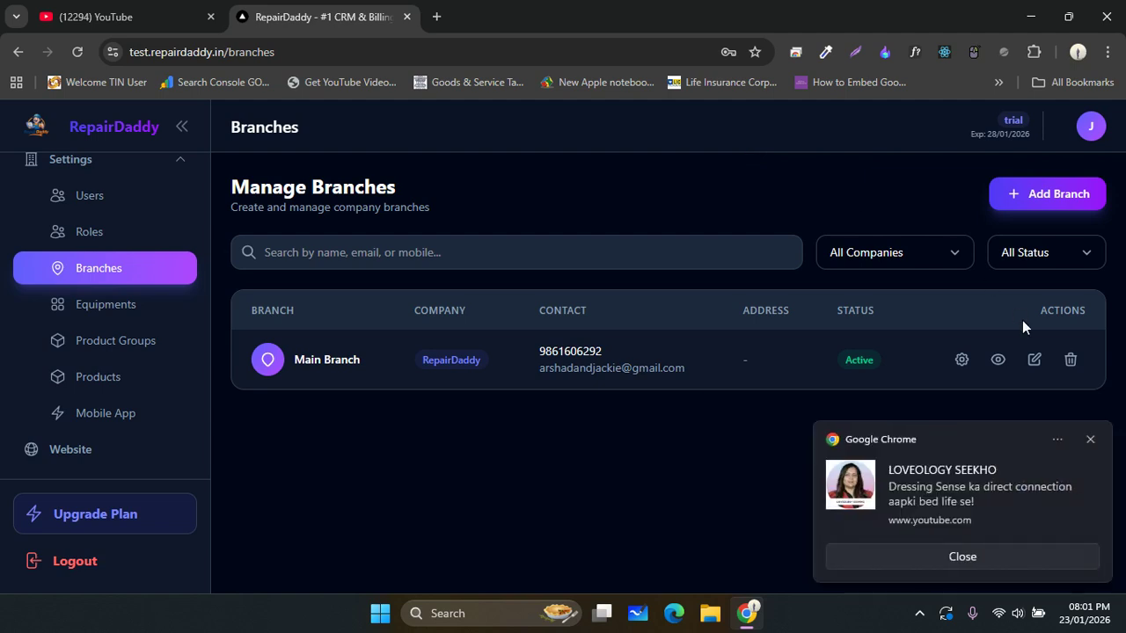
pyautogui.click(1091, 439)
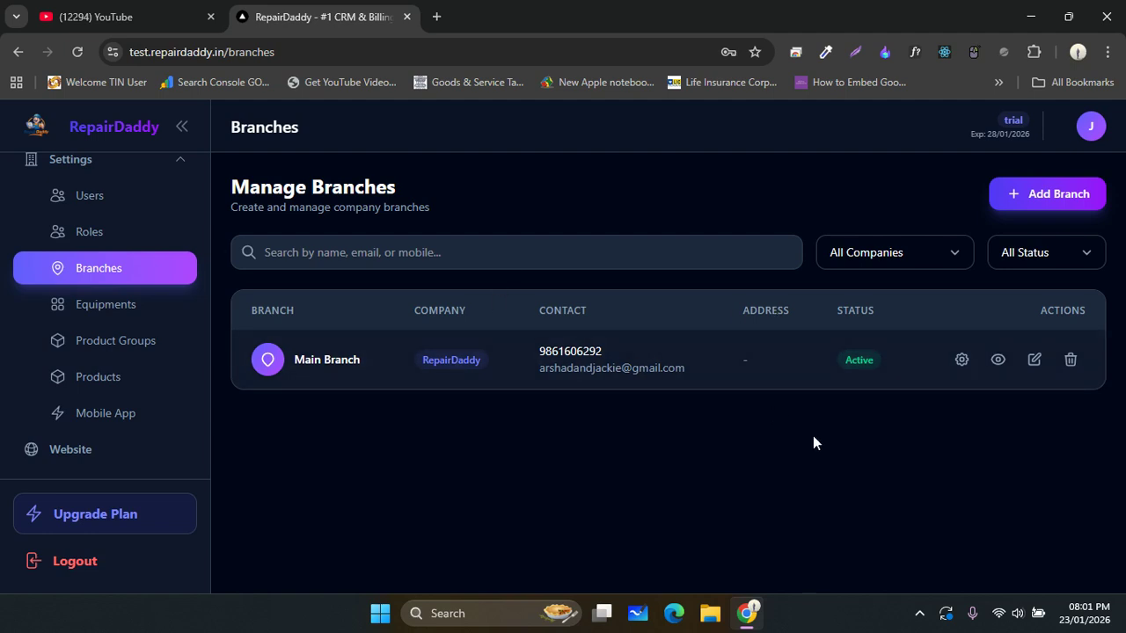
pyautogui.click(962, 361)
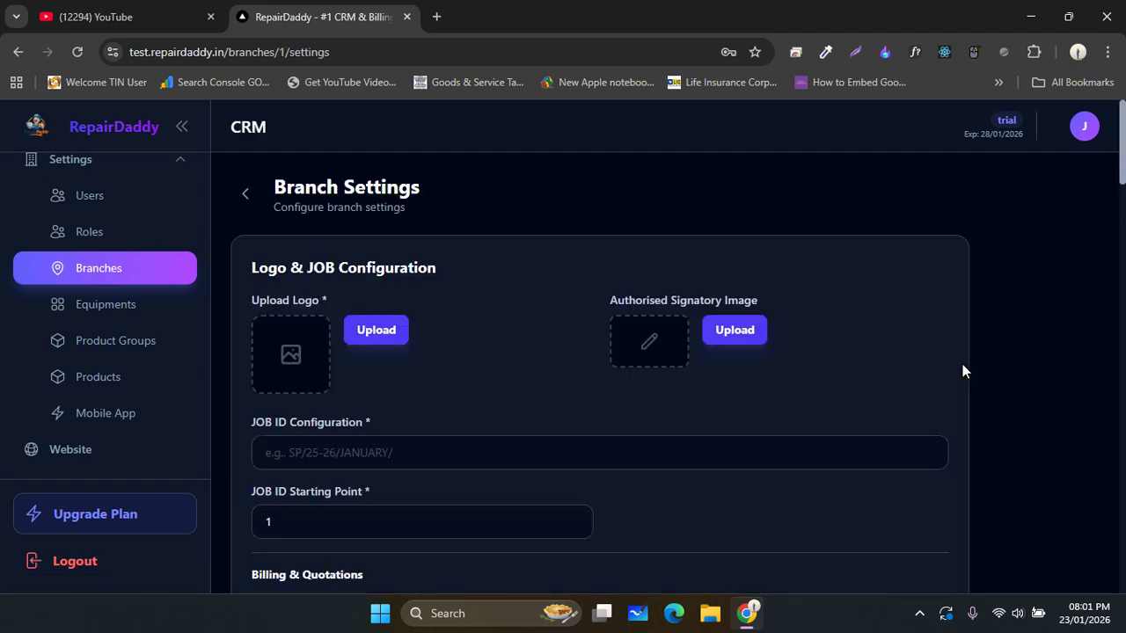
pyautogui.click(906, 351)
pyautogui.click(556, 270)
pyautogui.scroll(-2, 557, 270)
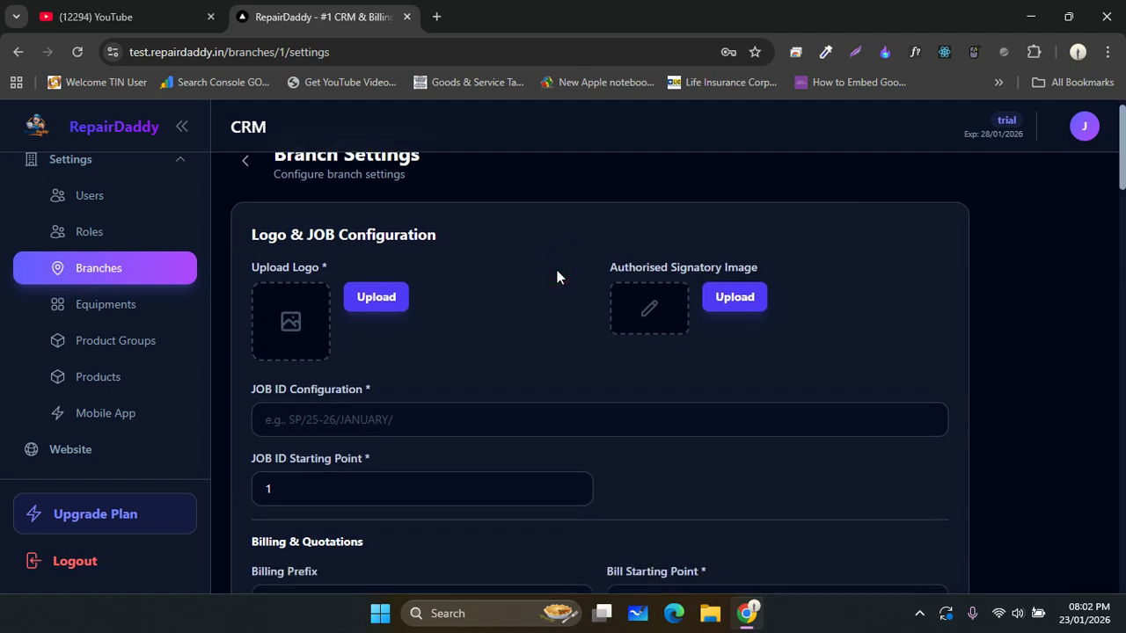
pyautogui.scroll(-1, 557, 270)
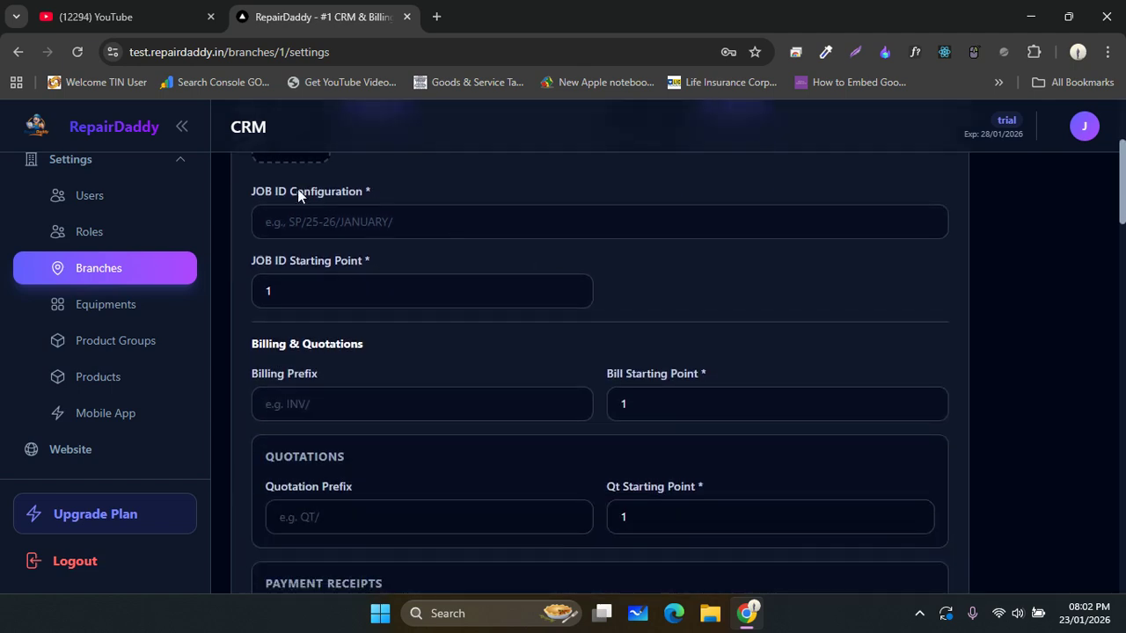
pyautogui.moveTo(276, 189); pyautogui.dragTo(357, 189)
pyautogui.click(389, 192)
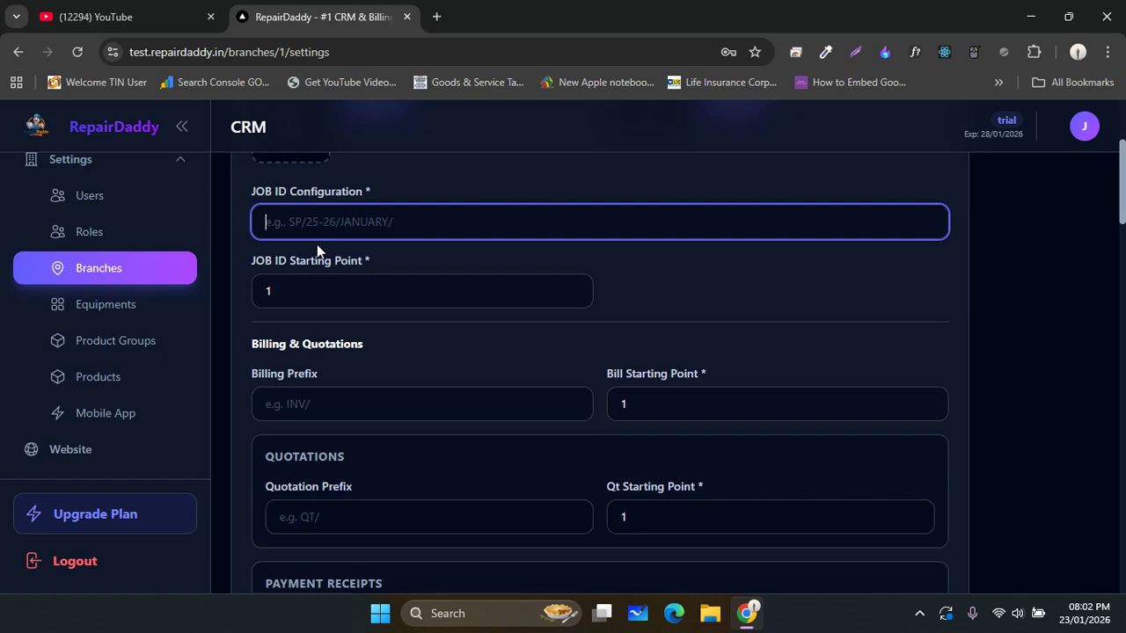
pyautogui.click(360, 213)
pyautogui.click(382, 261)
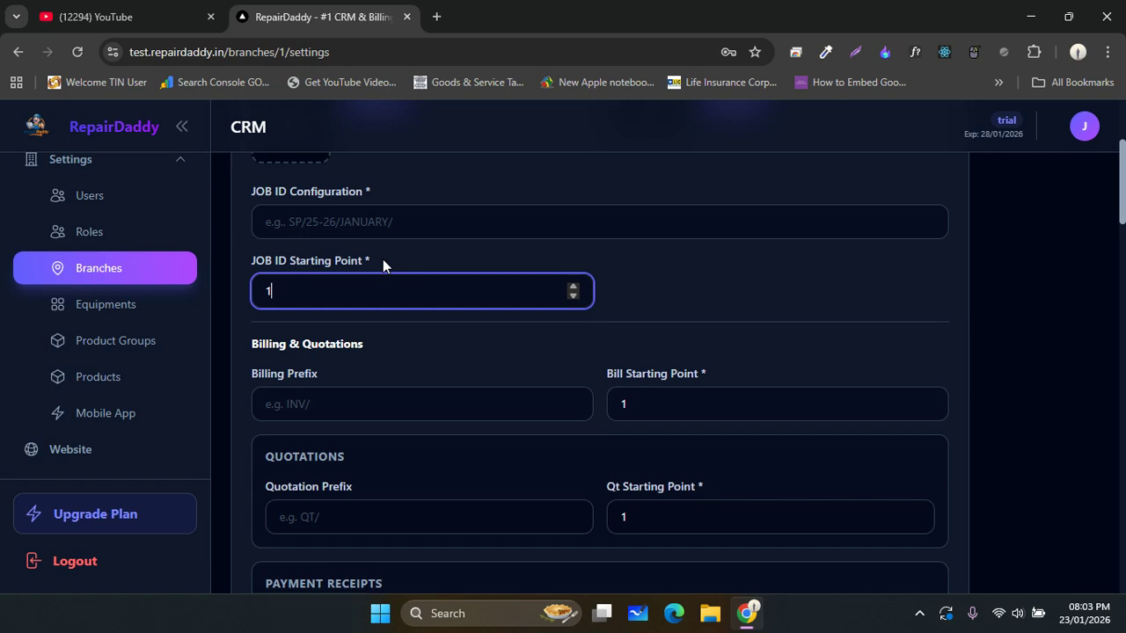
pyautogui.click(498, 352)
pyautogui.scroll(-1, 498, 352)
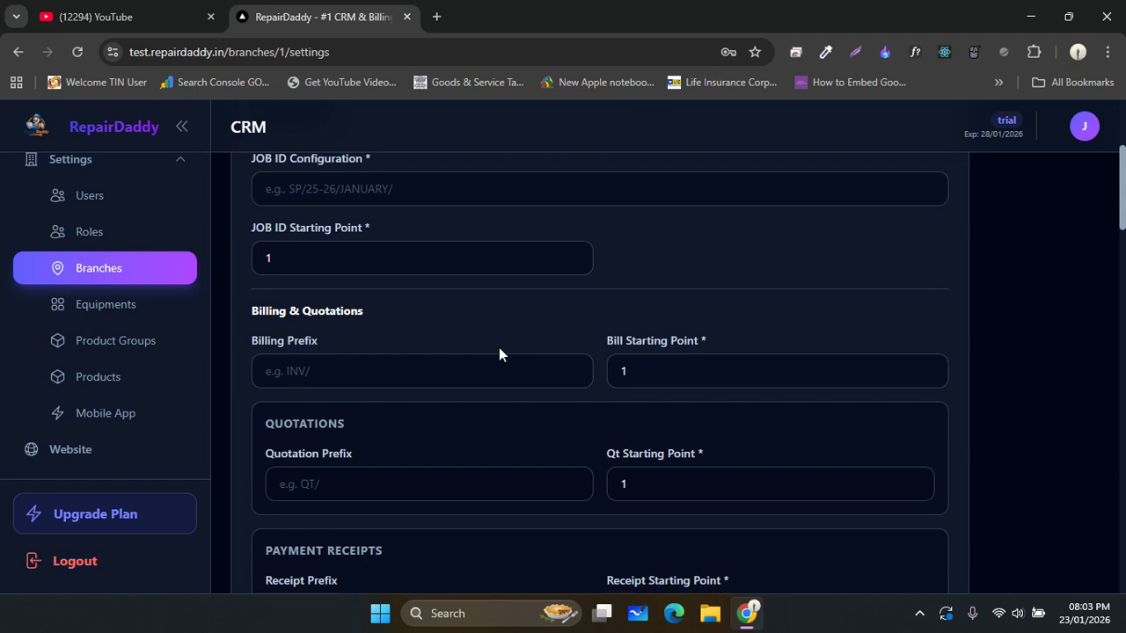
pyautogui.scroll(1, 499, 353)
pyautogui.scroll(-5, 499, 354)
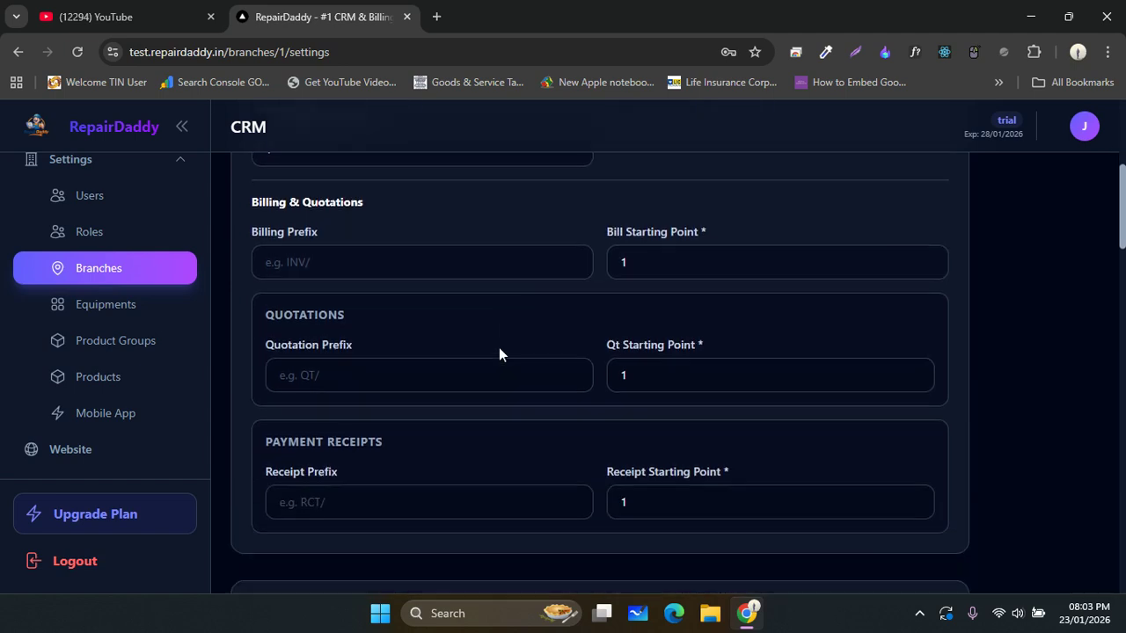
pyautogui.scroll(2, 499, 353)
pyautogui.click(348, 282)
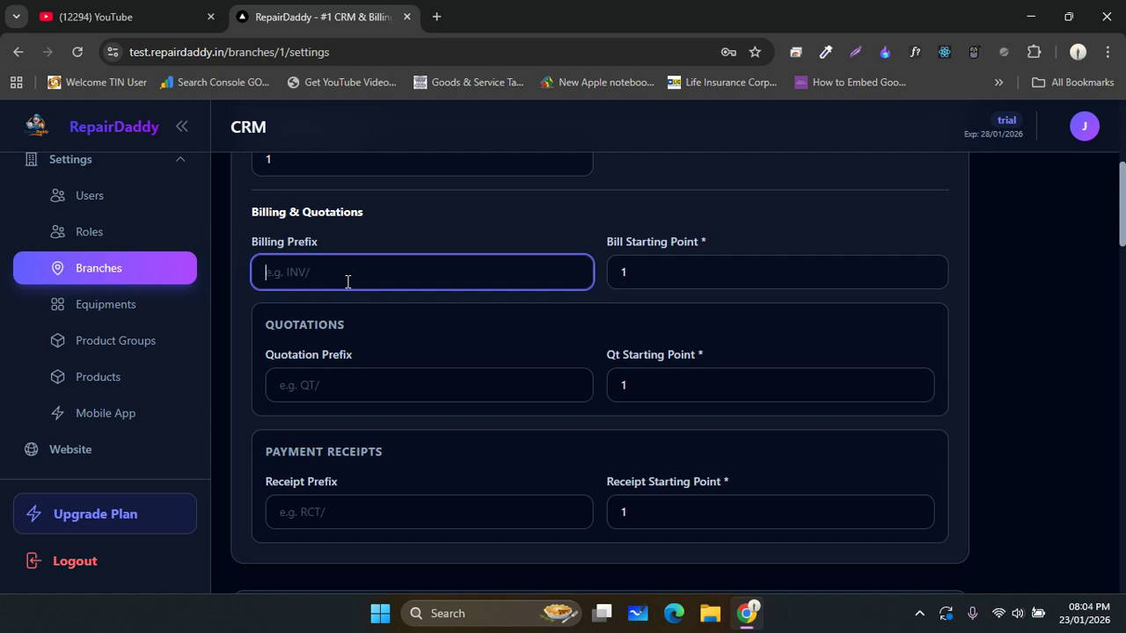
pyautogui.click(351, 382)
pyautogui.click(391, 253)
pyautogui.click(393, 260)
pyautogui.click(646, 276)
pyautogui.click(643, 394)
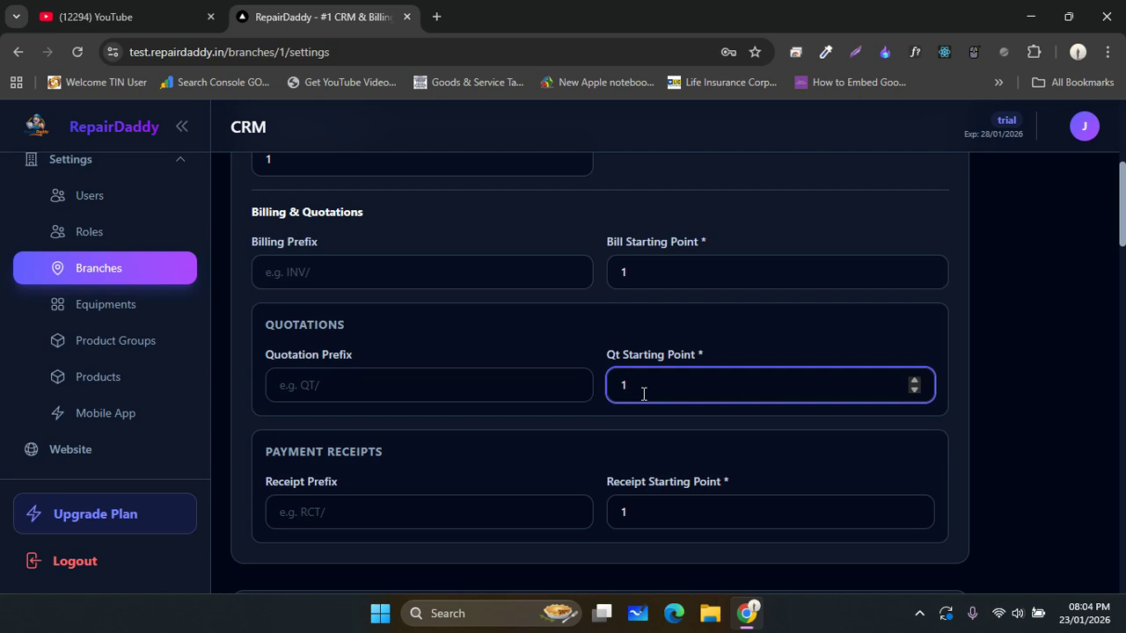
pyautogui.click(442, 387)
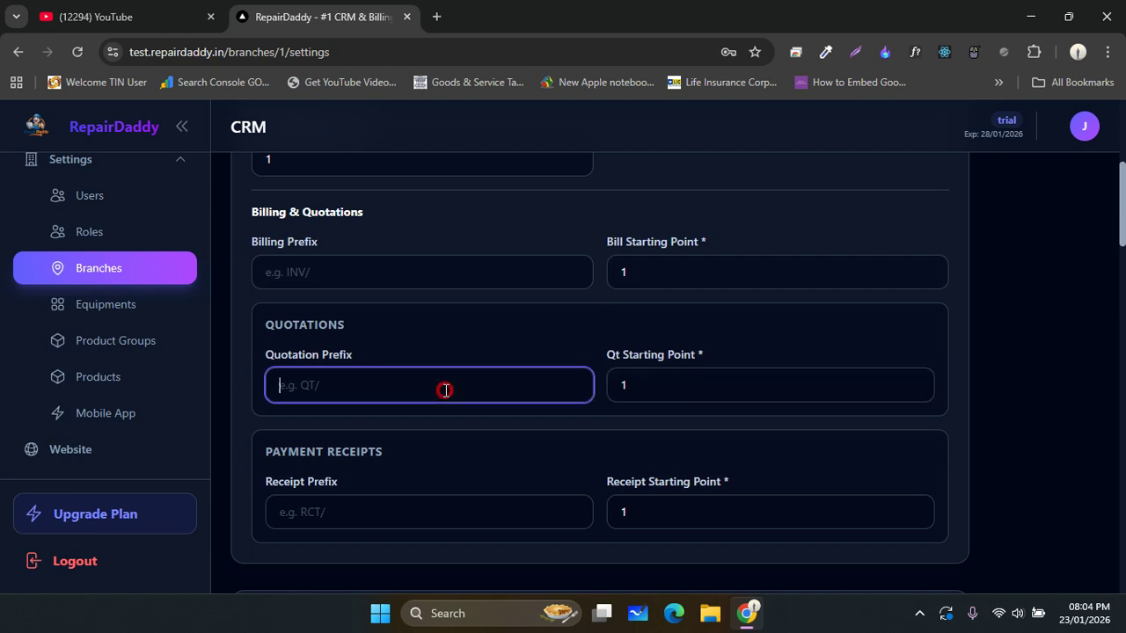
pyautogui.click(408, 284)
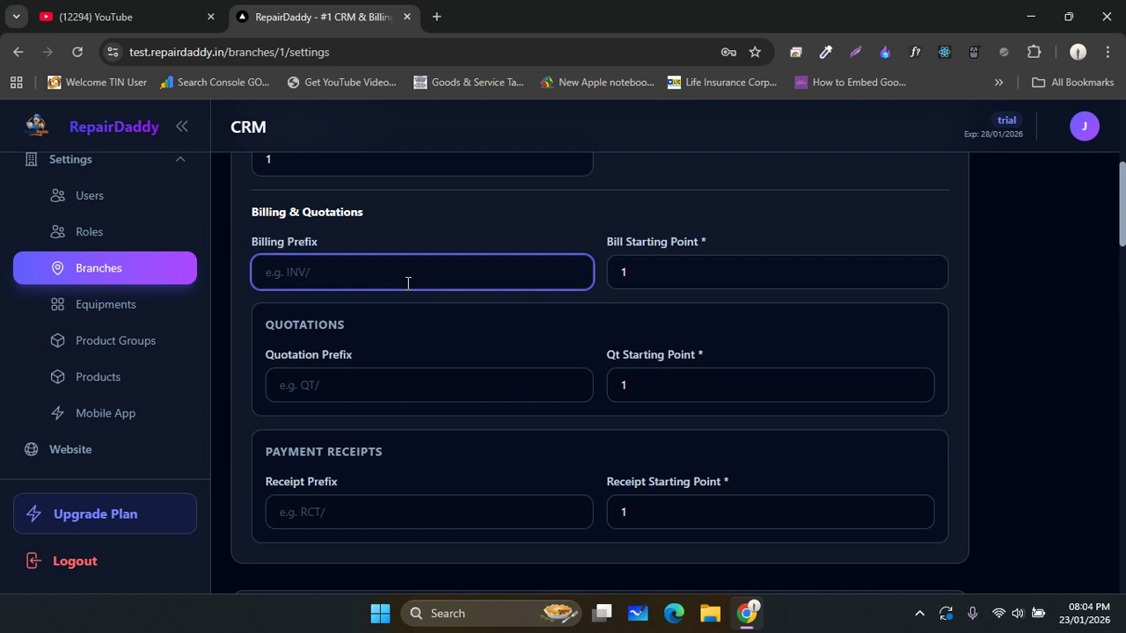
pyautogui.click(475, 317)
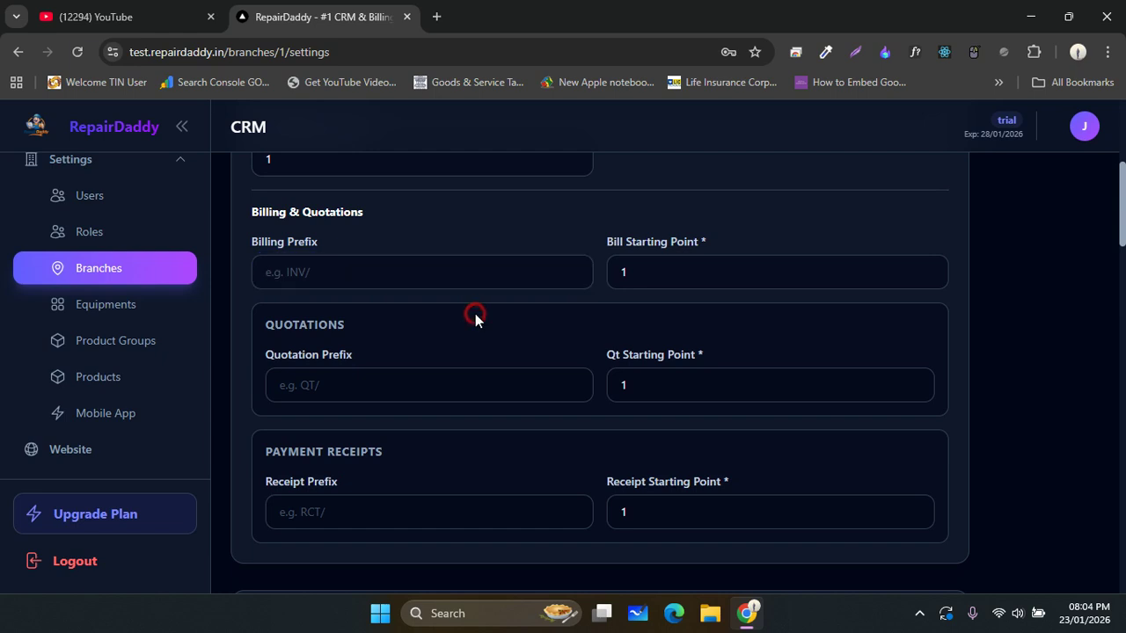
# - Switch off Enable GST Billing under Billing Configuration for Main Branch
pyautogui.scroll(-3, 475, 317)
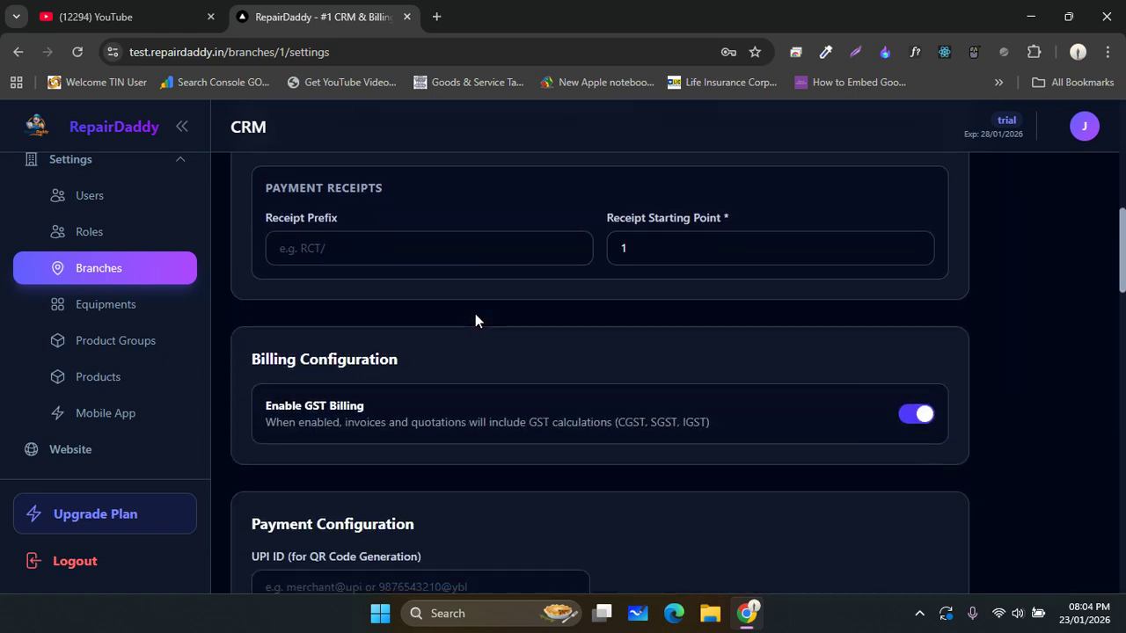
pyautogui.scroll(1, 475, 320)
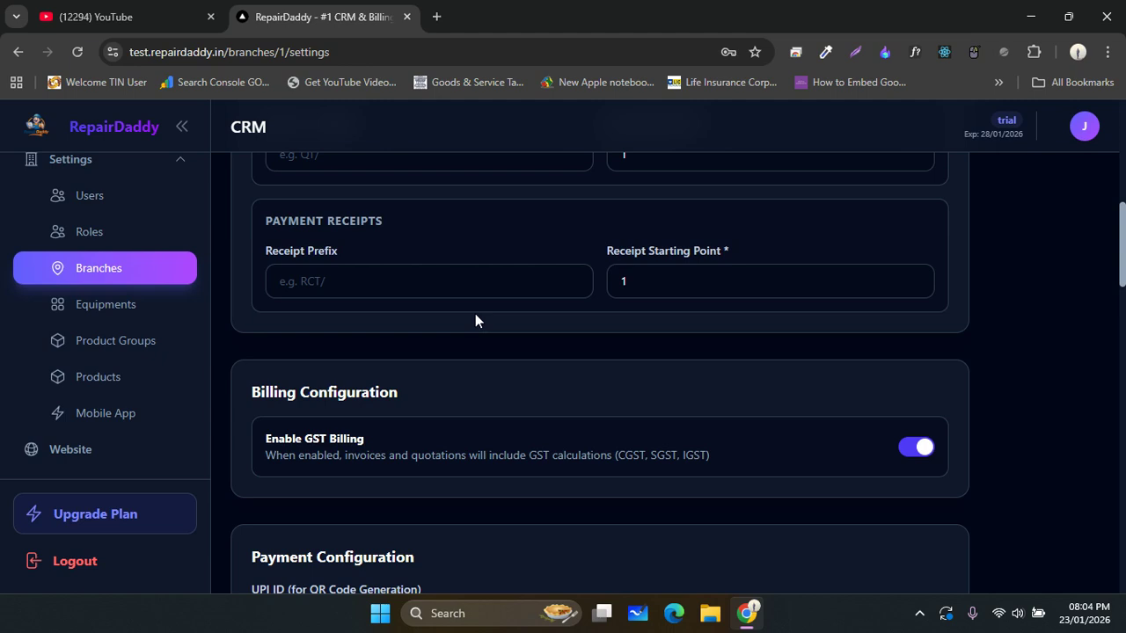
pyautogui.click(573, 342)
pyautogui.scroll(-2, 573, 348)
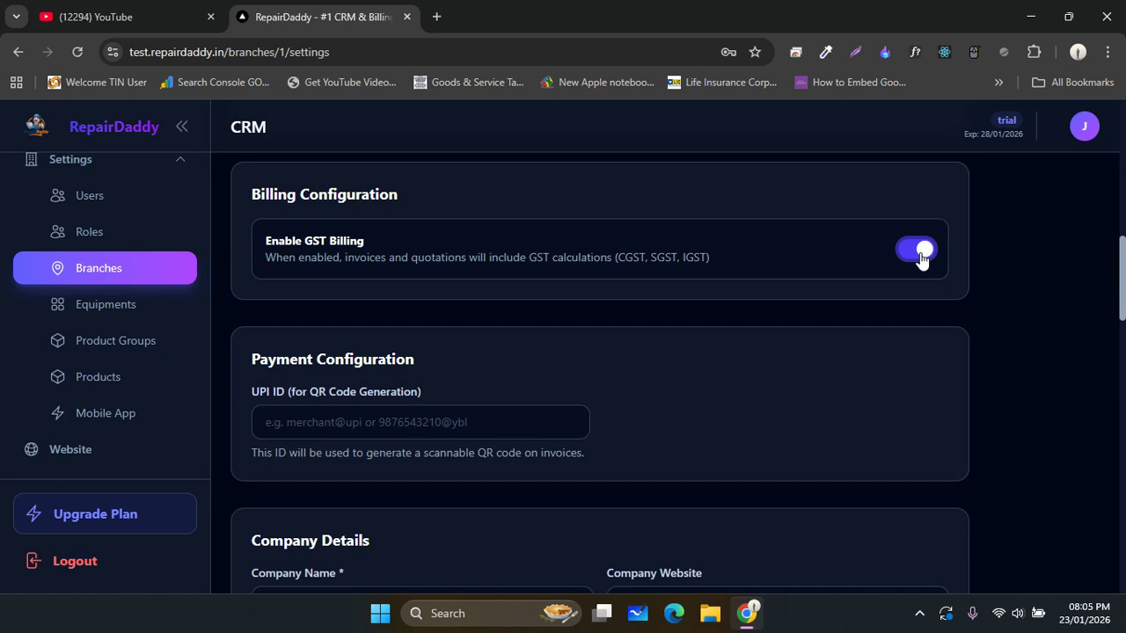
pyautogui.click(921, 255)
# - Enter the branch's UPI ID in the QR Code Generation field under Payment Configuration
pyautogui.scroll(-2, 807, 379)
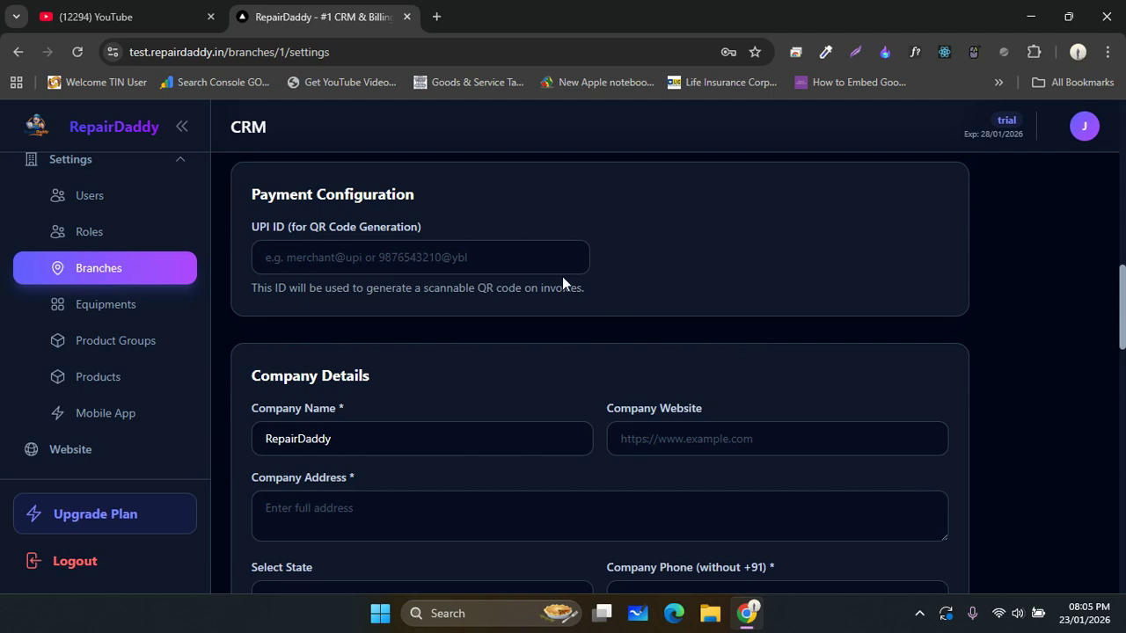
pyautogui.click(337, 261)
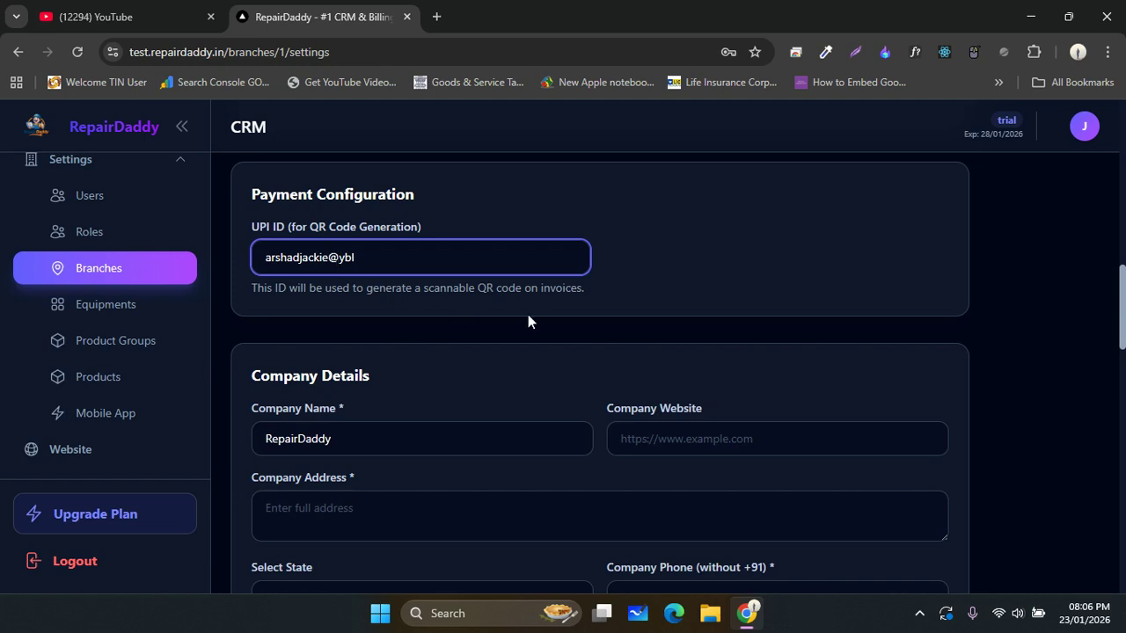
pyautogui.click(544, 330)
# - Choose Andhra Pradesh in the Company Details state dropdown
pyautogui.scroll(-2, 544, 327)
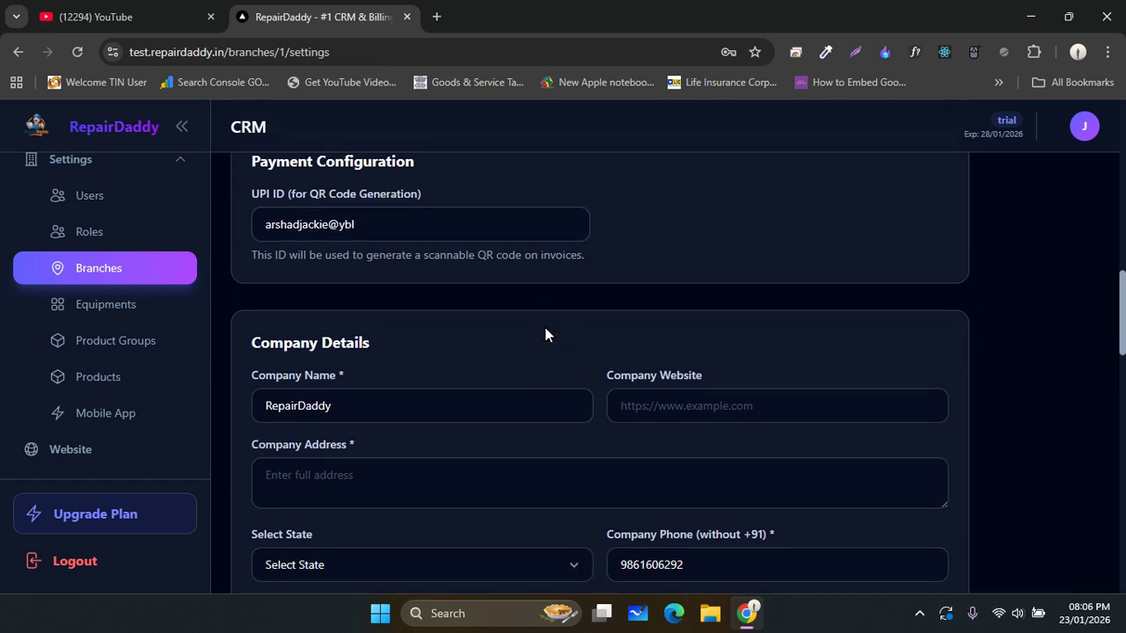
pyautogui.scroll(1, 547, 328)
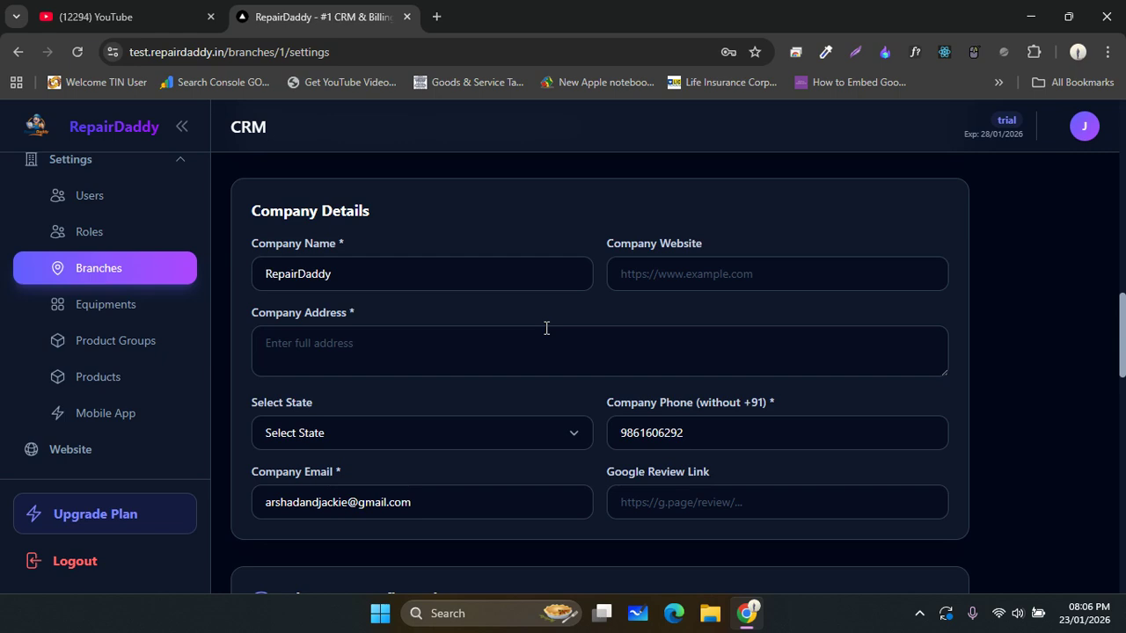
pyautogui.click(589, 401)
pyautogui.press('Down')
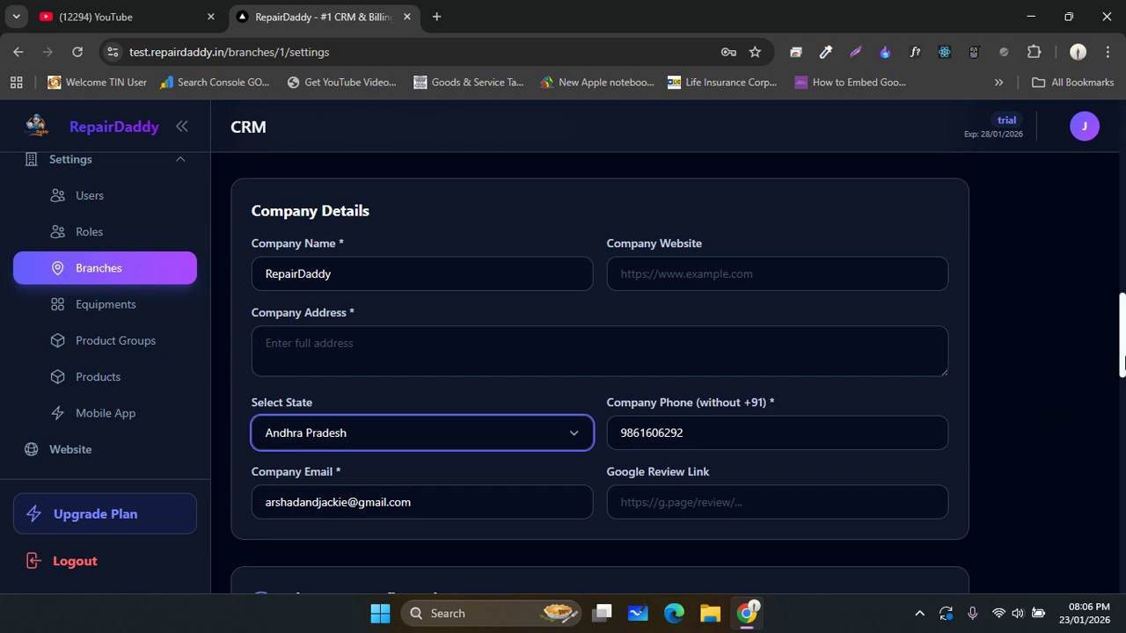
pyautogui.moveTo(1122, 361); pyautogui.dragTo(1122, 428)
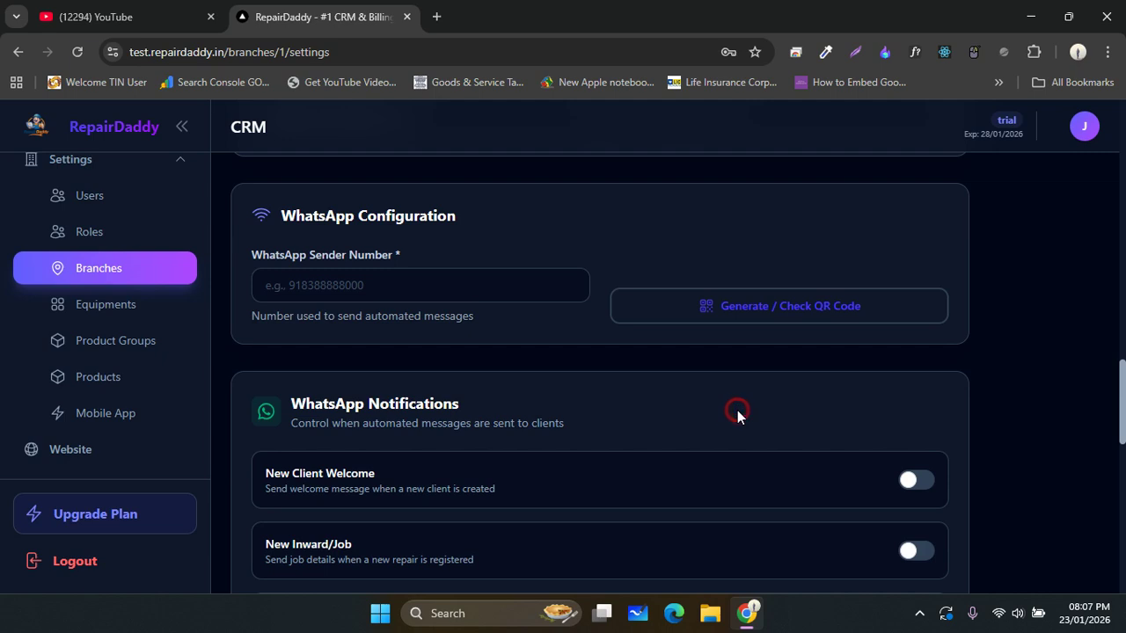
pyautogui.scroll(-2, 737, 414)
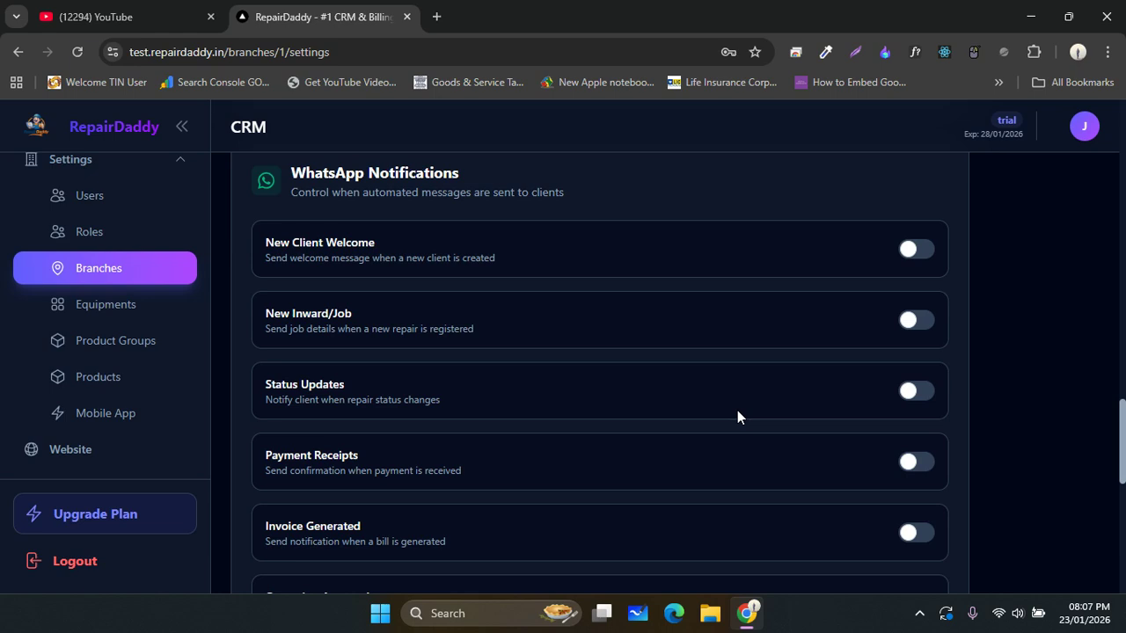
pyautogui.scroll(-2, 737, 417)
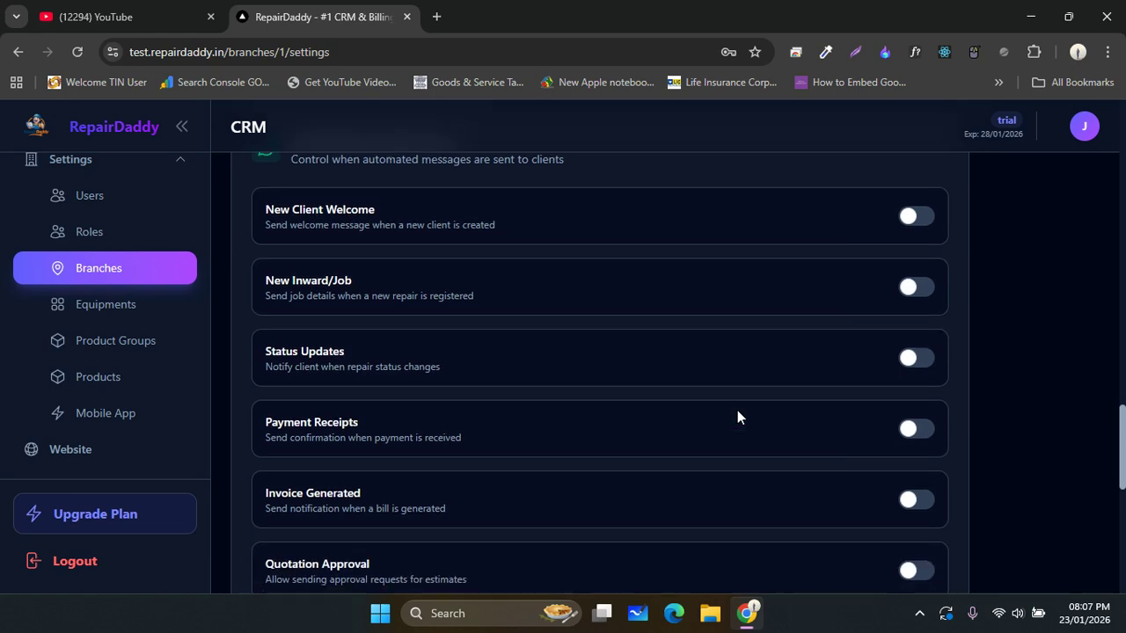
pyautogui.scroll(2, 737, 417)
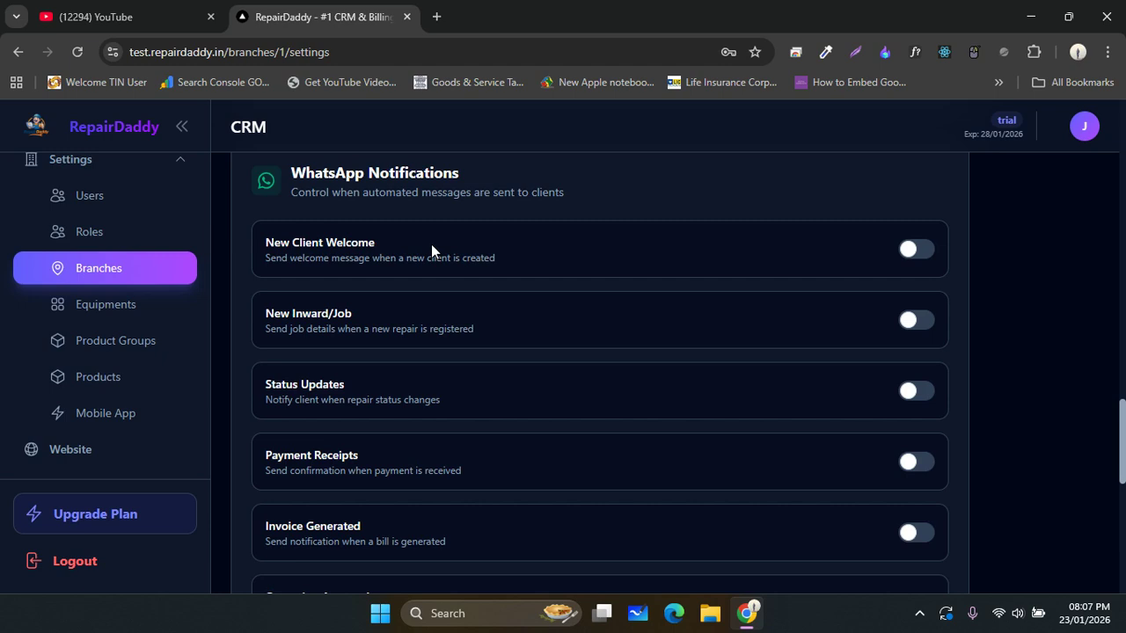
pyautogui.click(324, 316)
pyautogui.click(372, 404)
pyautogui.click(407, 454)
pyautogui.scroll(-2, 407, 453)
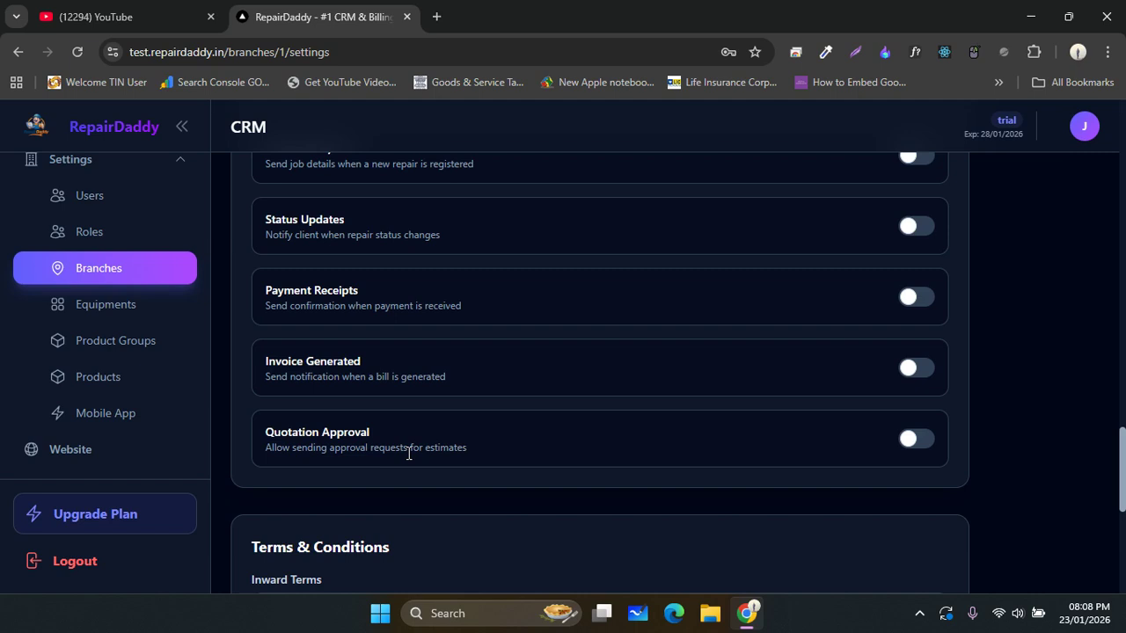
pyautogui.scroll(4, 408, 453)
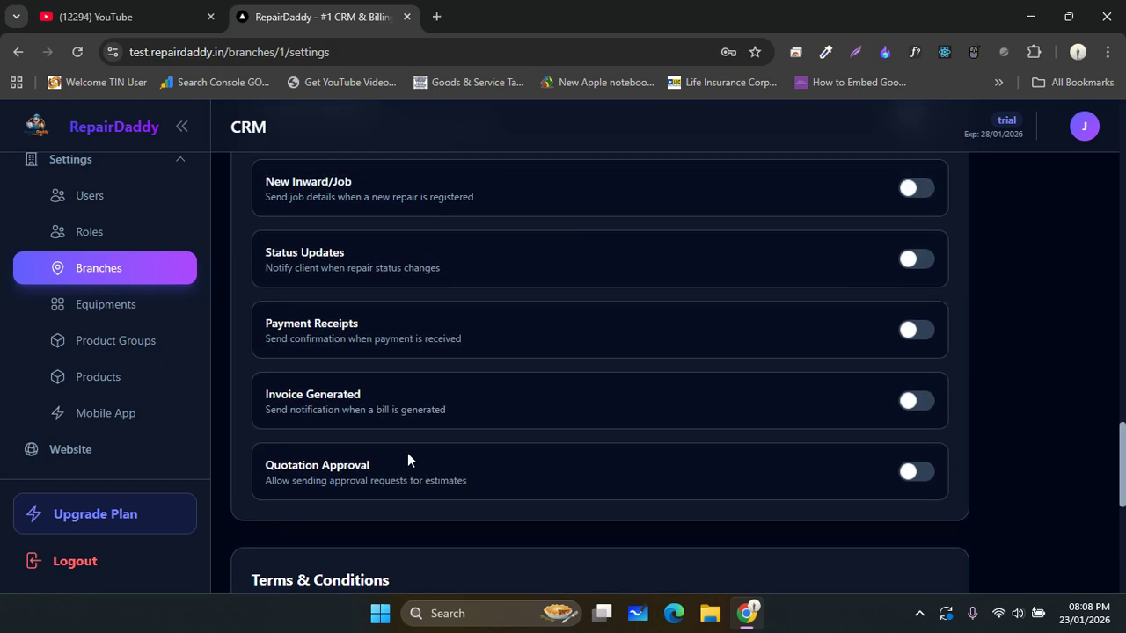
pyautogui.scroll(1, 407, 453)
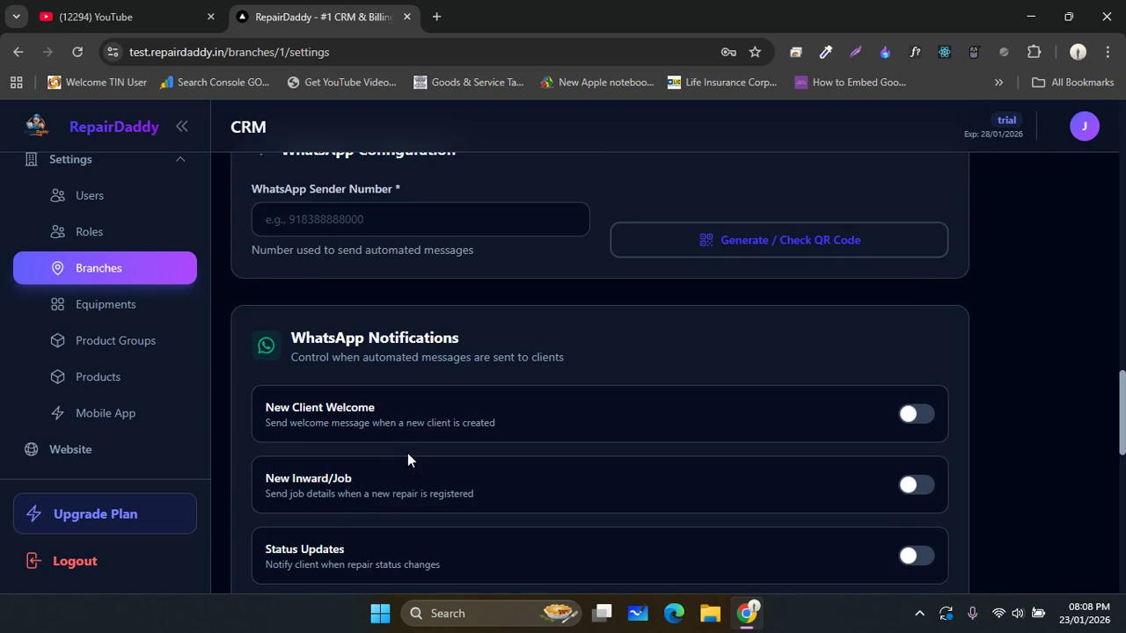
pyautogui.scroll(1, 407, 458)
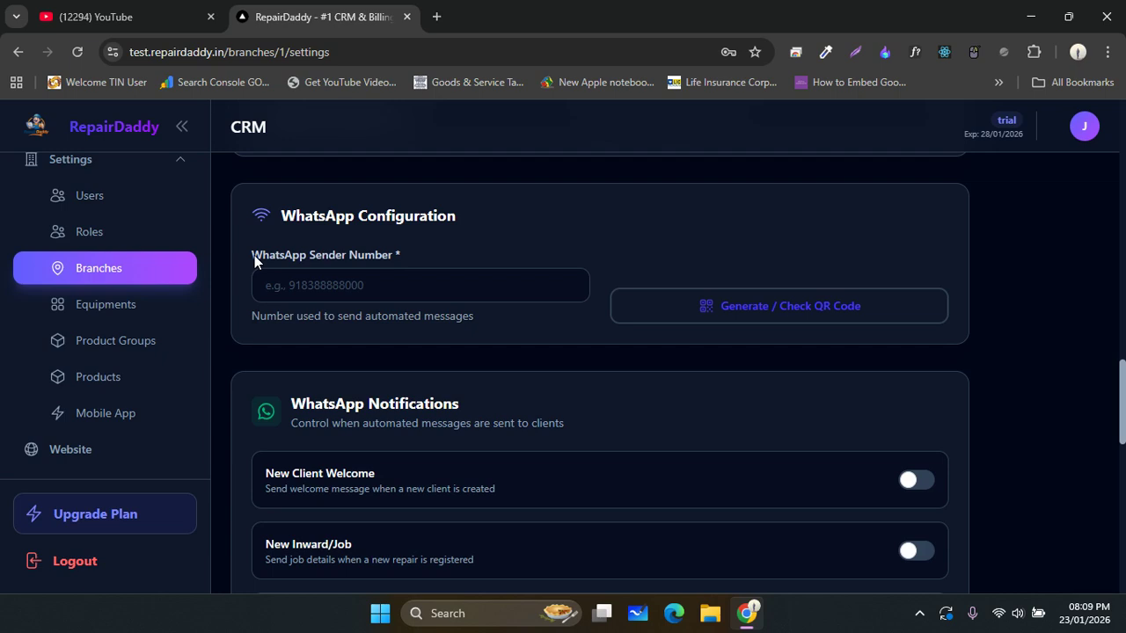
pyautogui.scroll(-1, 519, 238)
pyautogui.scroll(-7, 519, 238)
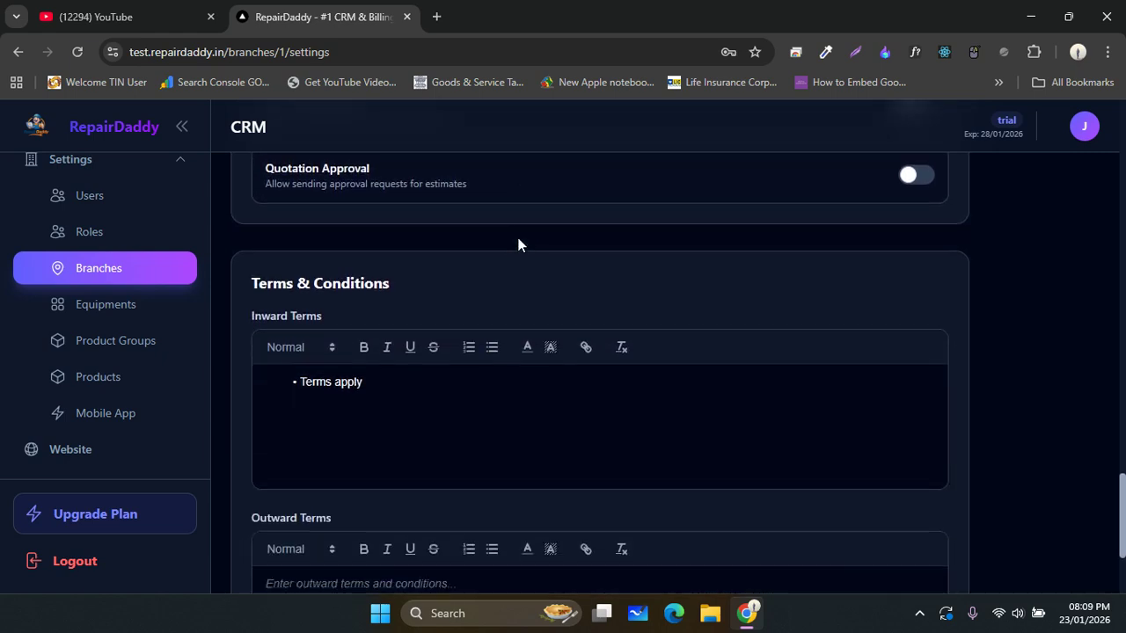
pyautogui.scroll(-2, 518, 245)
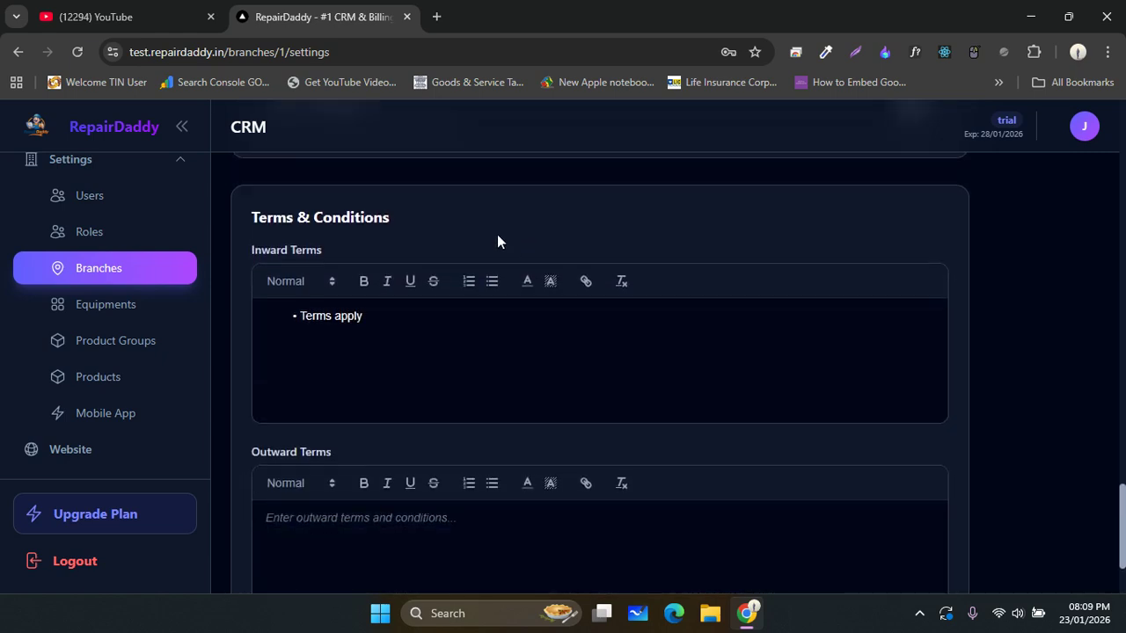
pyautogui.scroll(-2, 497, 238)
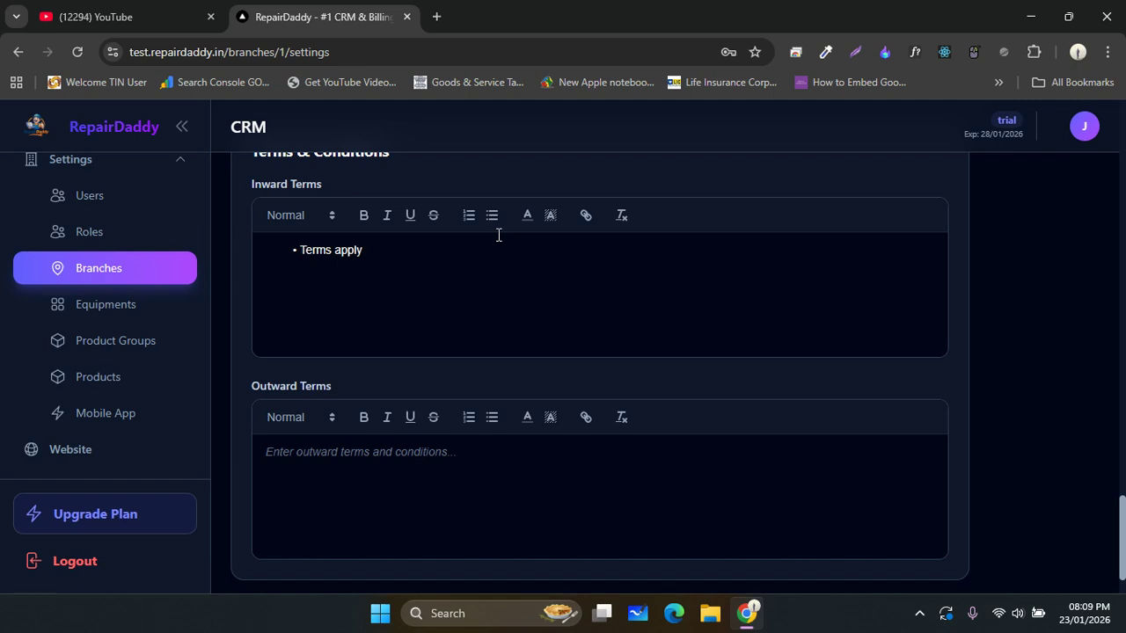
pyautogui.scroll(-2, 498, 235)
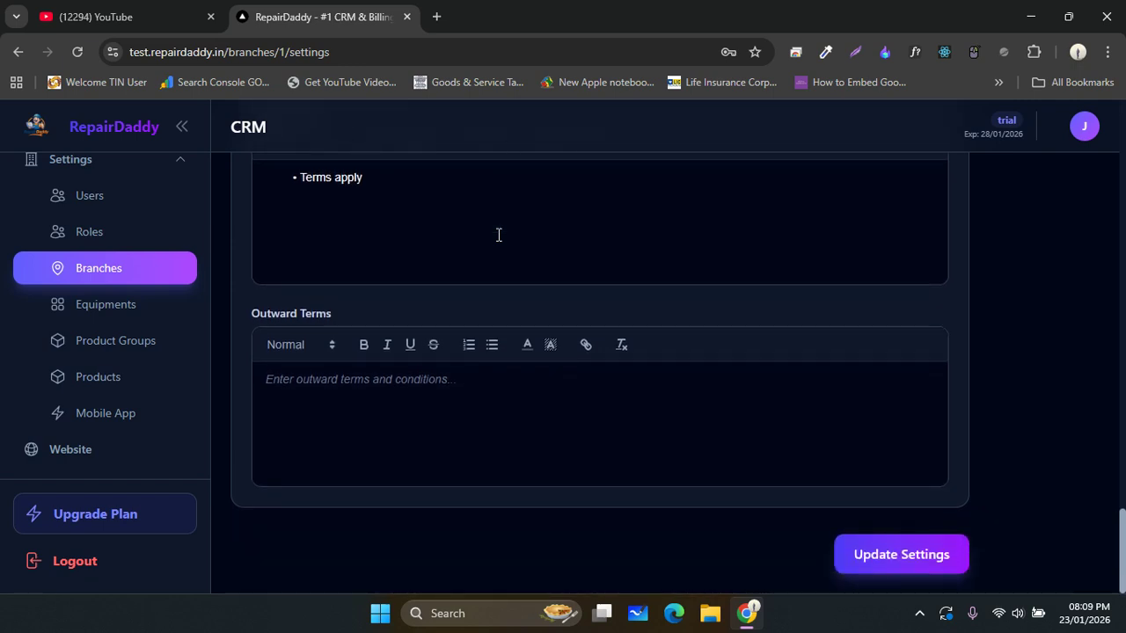